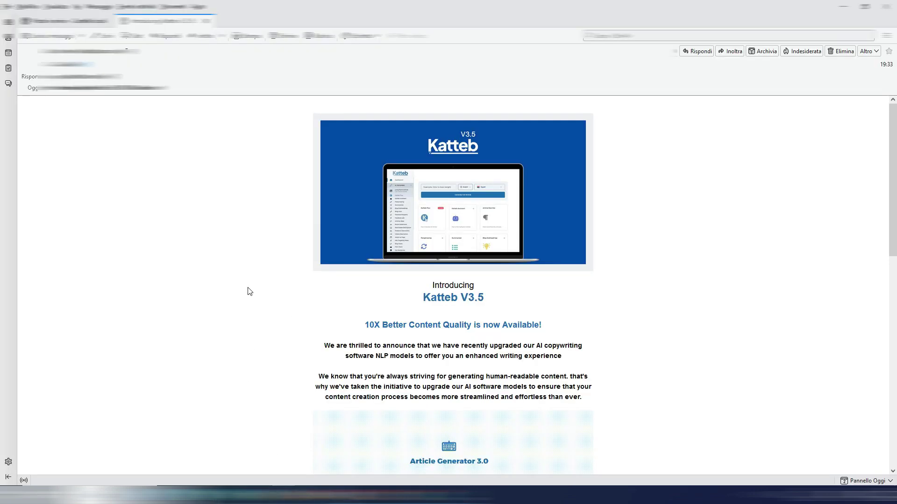
Select the katteb50 coupon code in the Katteb V3.5 announcement email.
scroll(254, 300, down, 5)
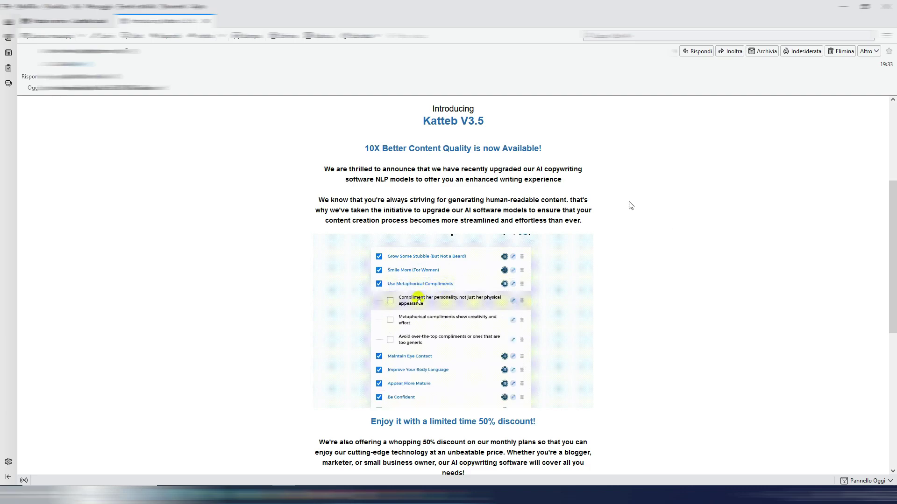
scroll(630, 206, down, 5)
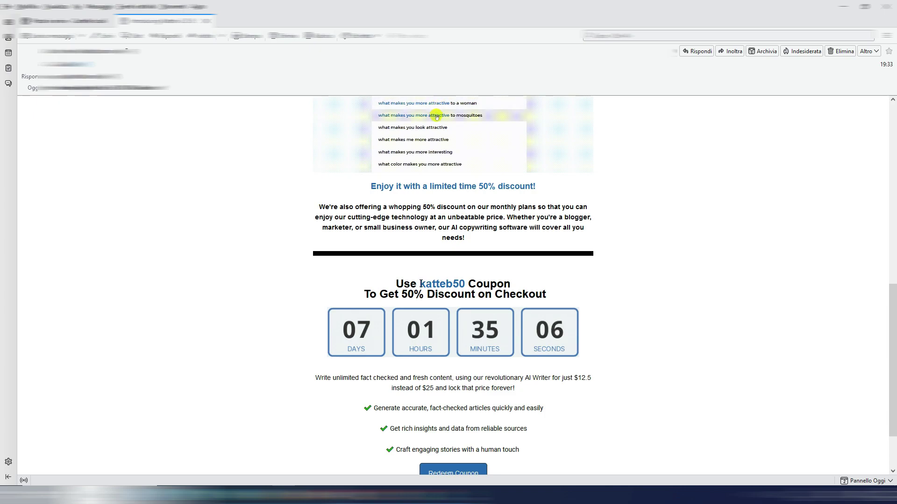
drag(420, 282, 466, 280)
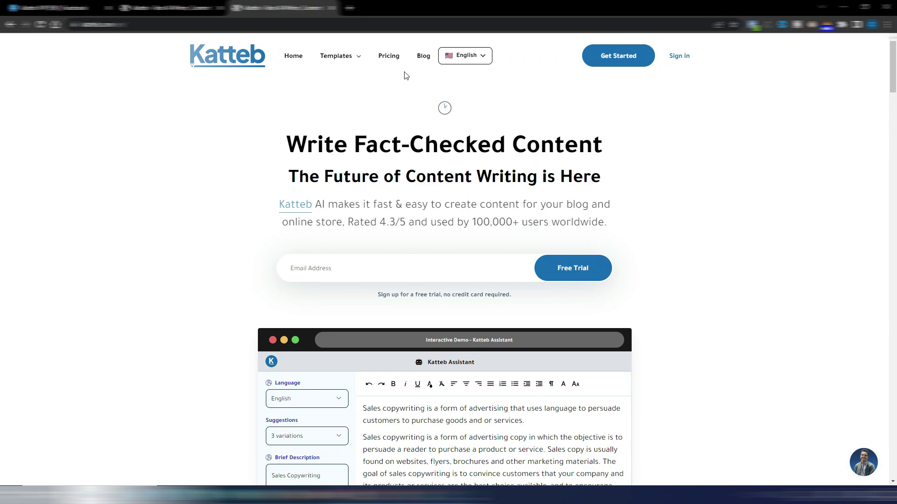
View Katteb's yearly plan prices, then switch back to monthly billing ($15, $20, $25).
click(388, 56)
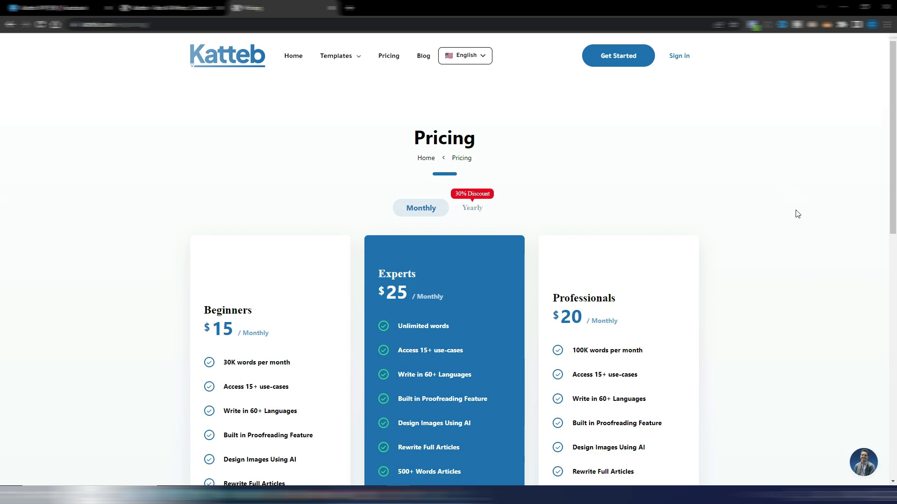
scroll(797, 214, down, 1)
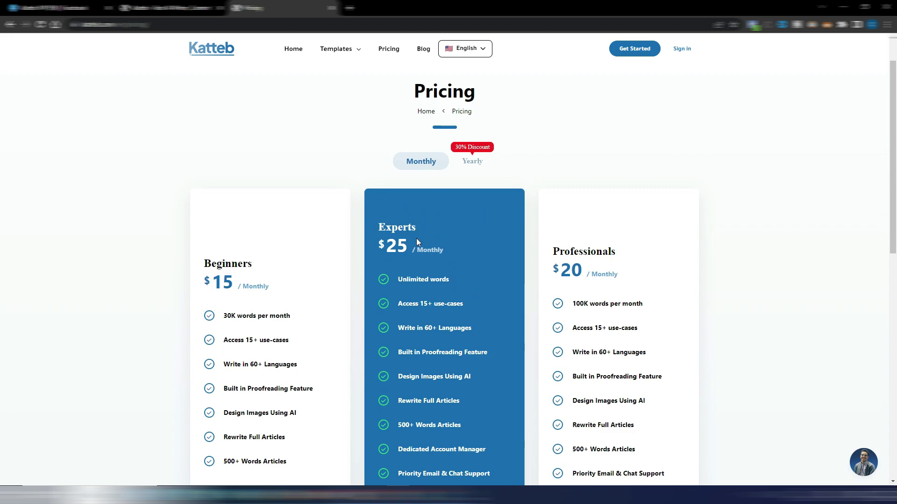
click(473, 162)
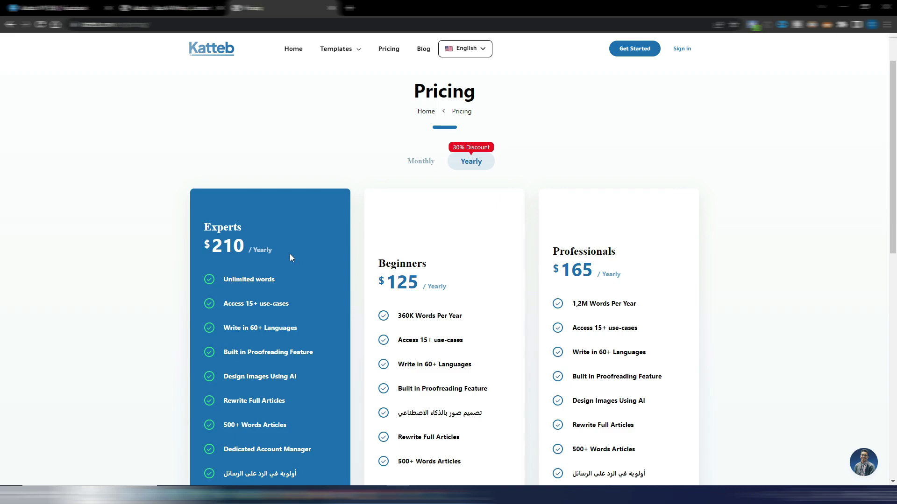
click(425, 161)
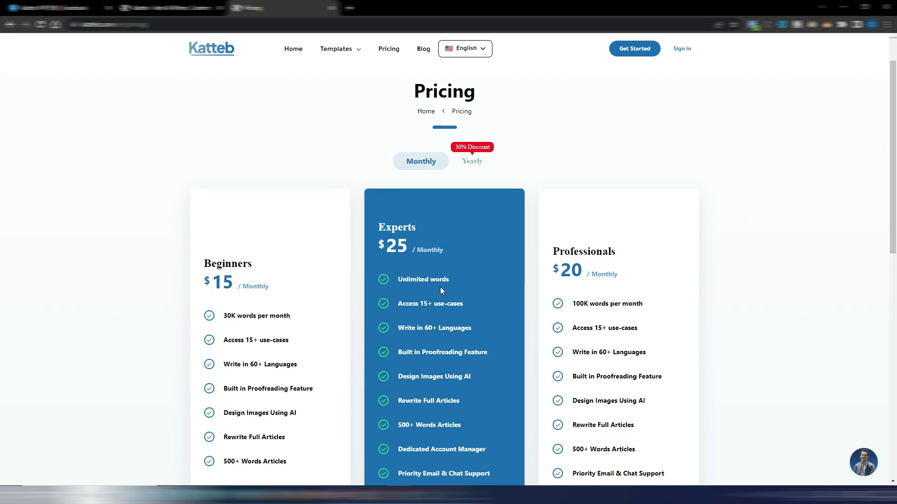
scroll(440, 287, up, 1)
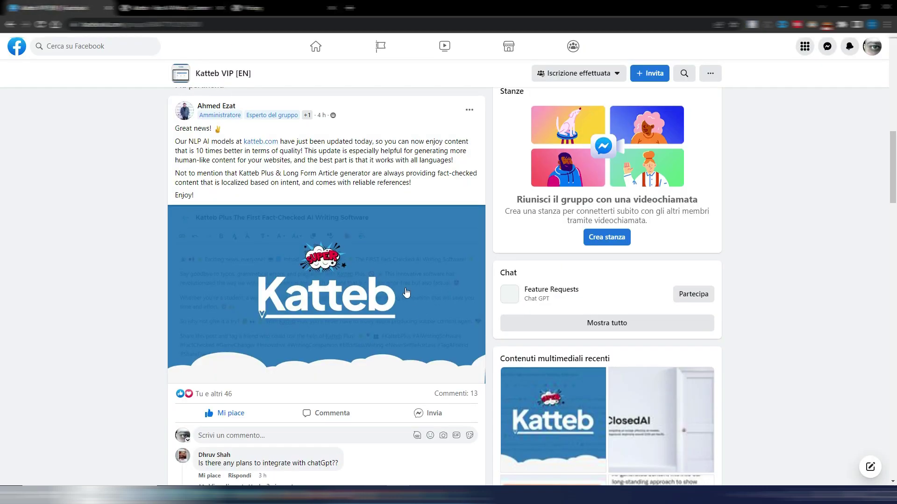
Read all 3 replies on the Katteb group post, close it, and move to the next tab.
scroll(407, 293, down, 5)
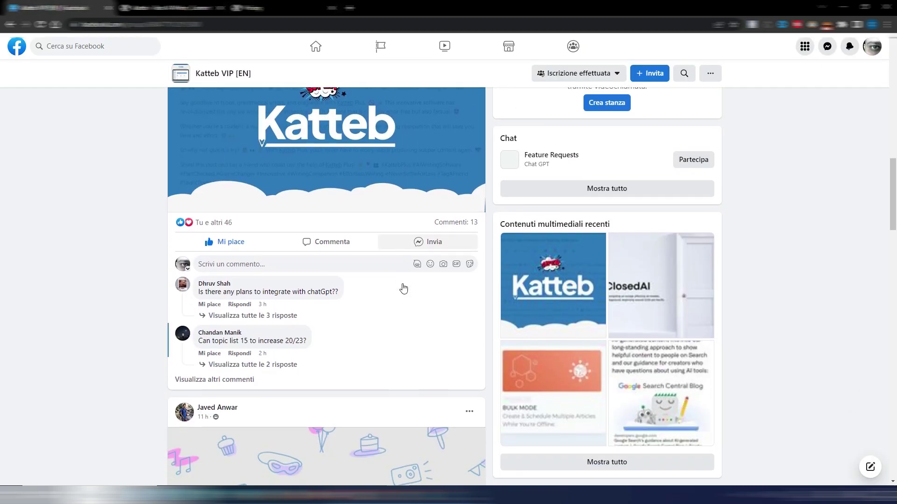
click(290, 303)
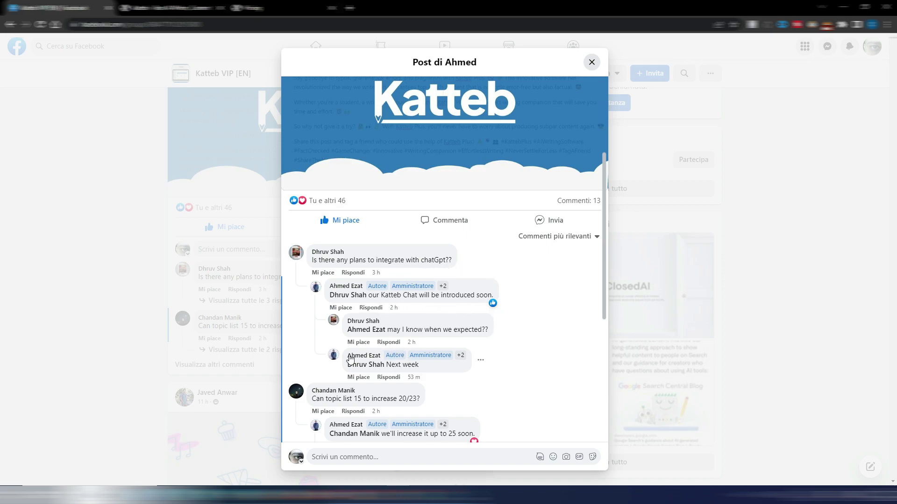
click(97, 294)
scroll(388, 288, up, 1)
scroll(387, 288, up, 1)
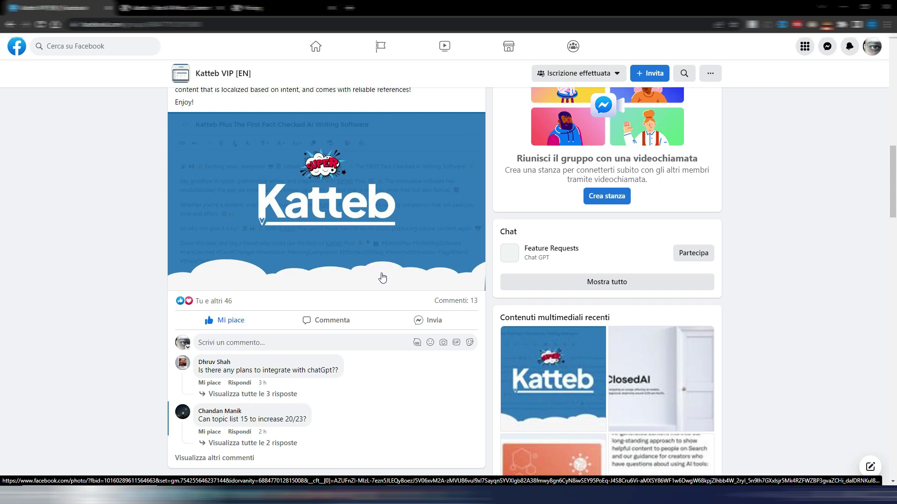
key(ctrl+Tab)
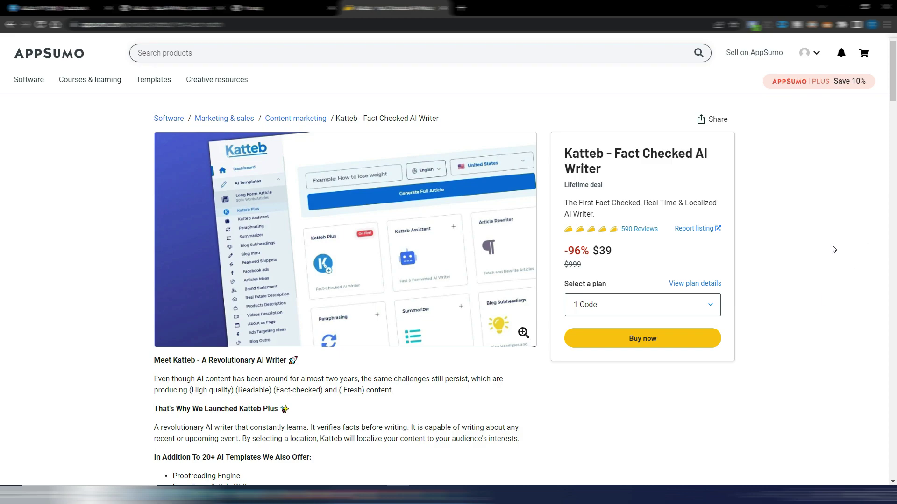
Set the third AppSumo plan to 10 codes ($390), then close the deal page.
drag(892, 95, 893, 218)
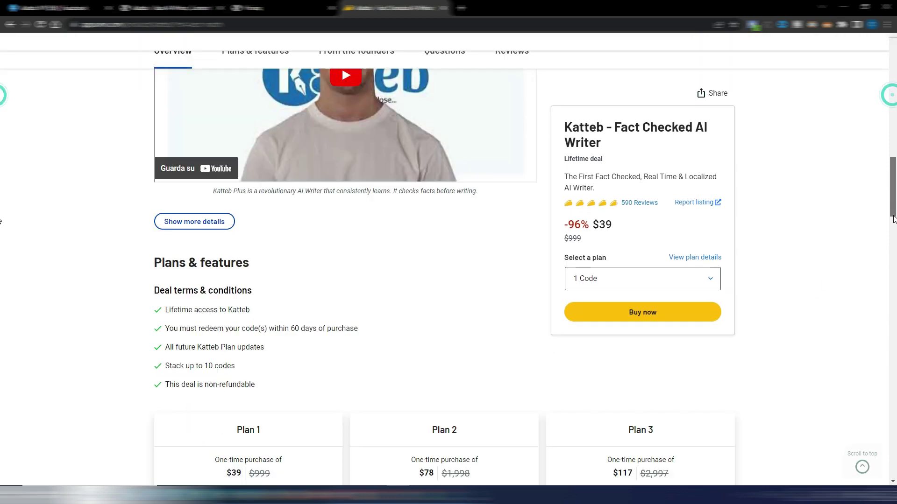
scroll(1, 280, down, 10)
scroll(1, 261, up, 5)
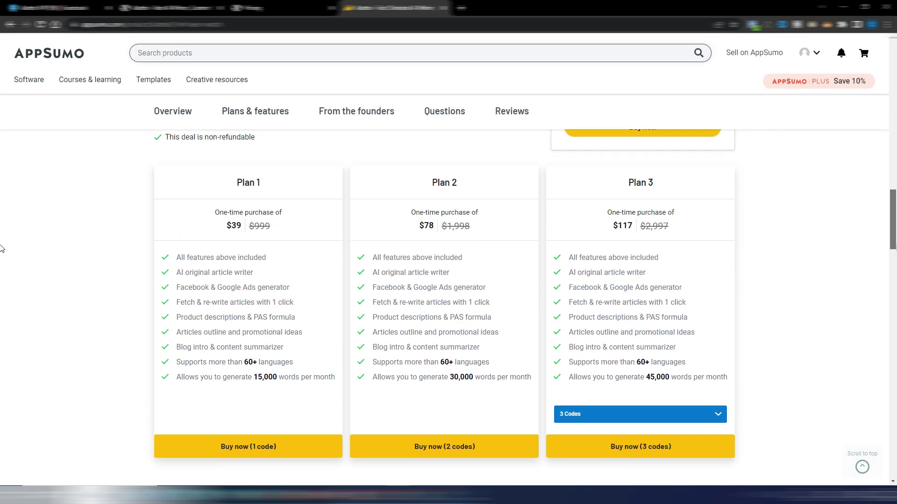
scroll(457, 231, down, 1)
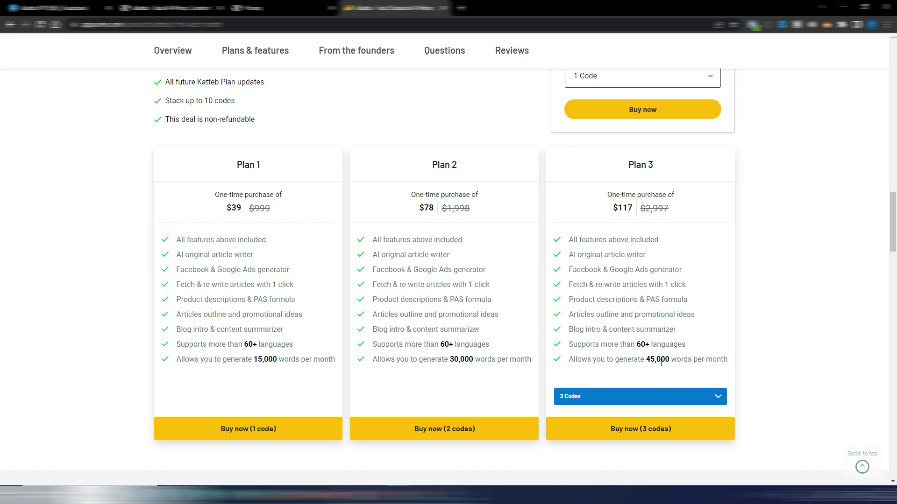
click(605, 398)
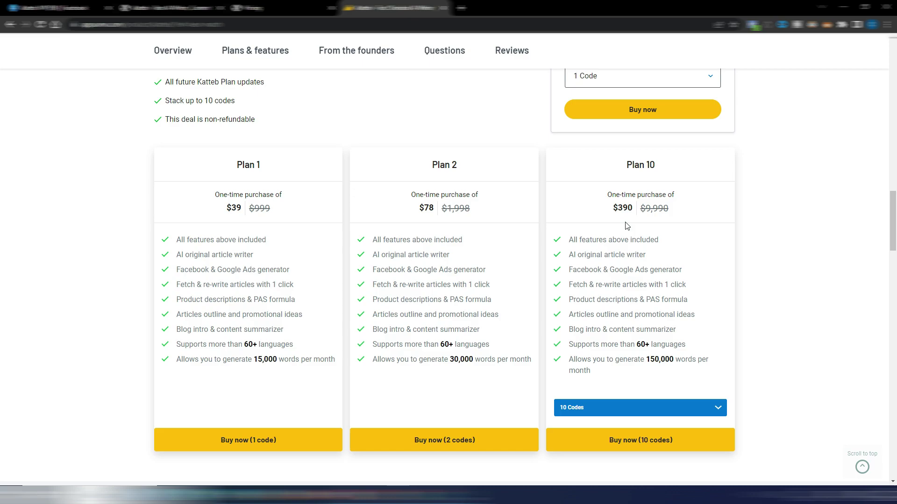
key(ctrl+w)
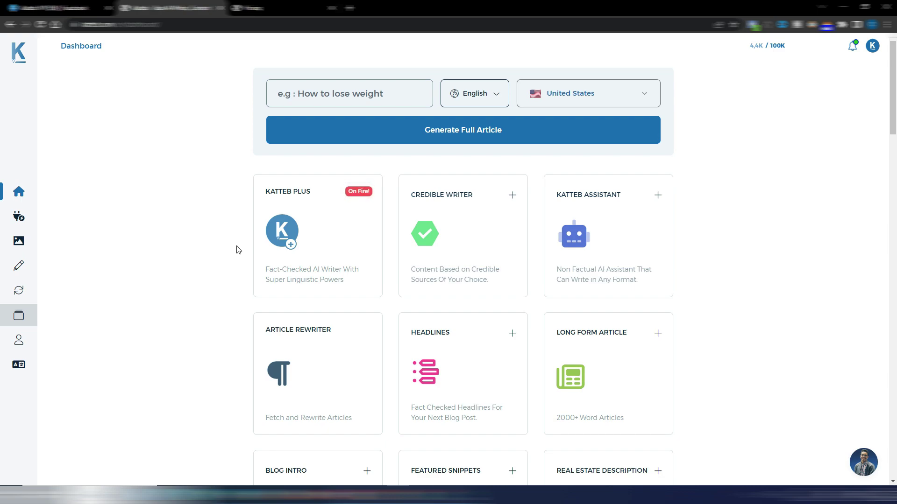
Paste 'How To Make Someone Stop Snoring?' as the topic and generate a full article.
click(316, 94)
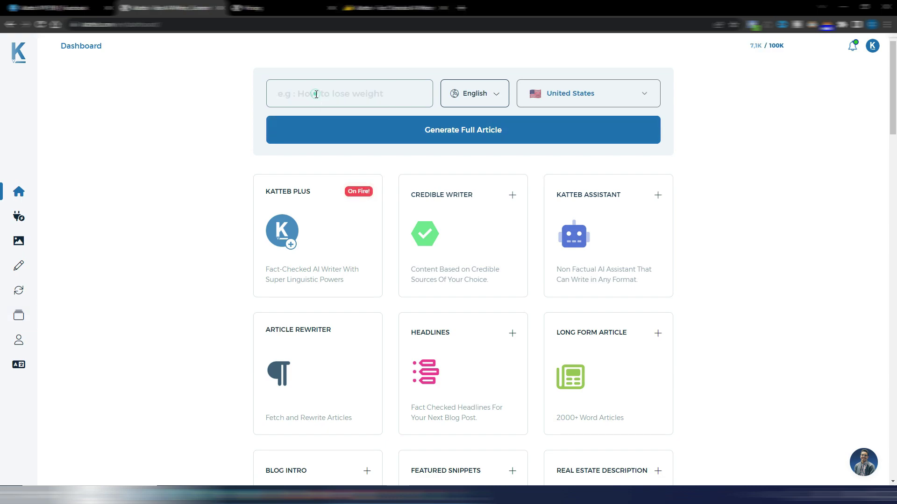
text(How To Make Someone Stop Snoring?)
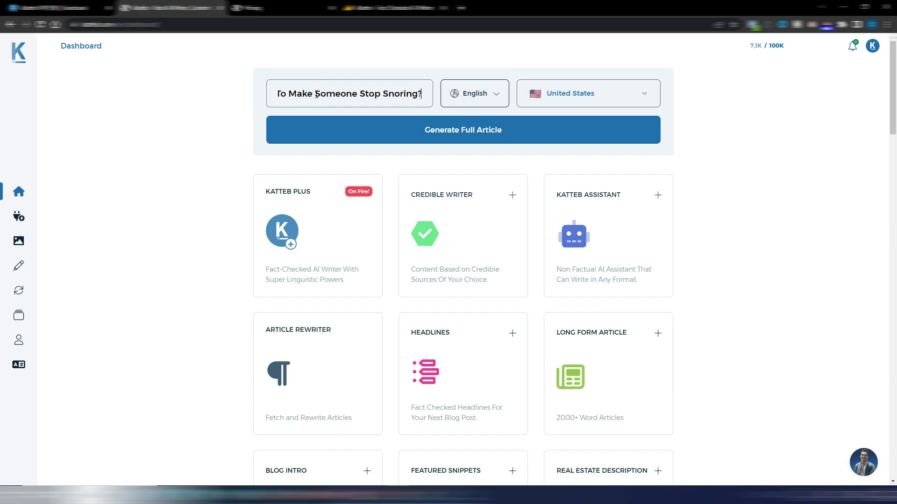
click(235, 125)
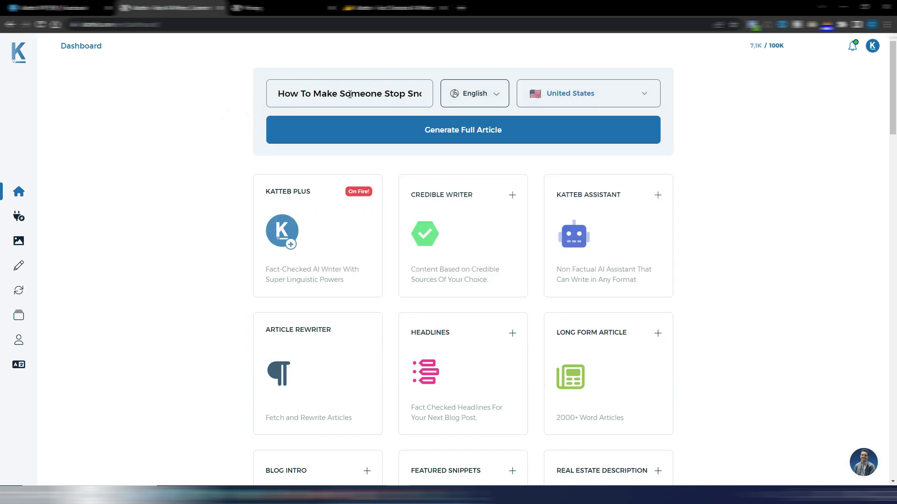
click(409, 95)
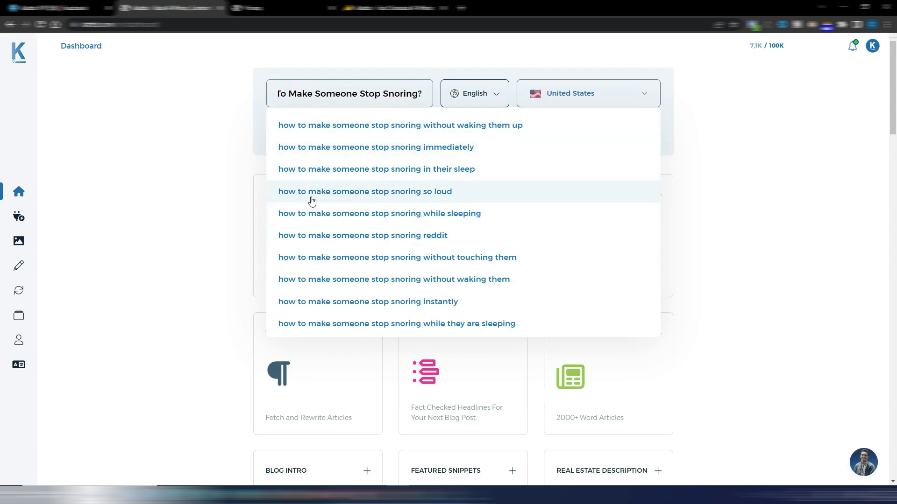
click(228, 143)
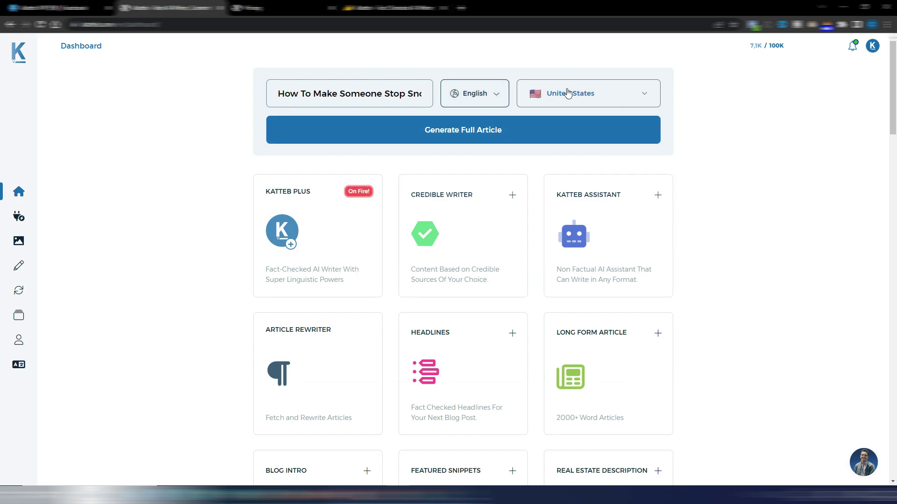
click(466, 135)
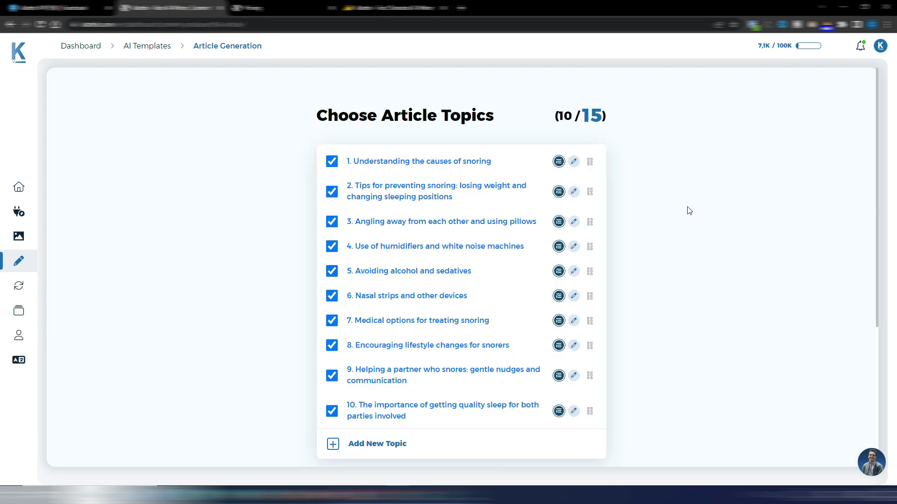
Manually add a 'Conclusion' topic, bringing the checked topics to 11 of 15.
scroll(688, 210, down, 1)
scroll(689, 210, up, 1)
scroll(392, 149, down, 2)
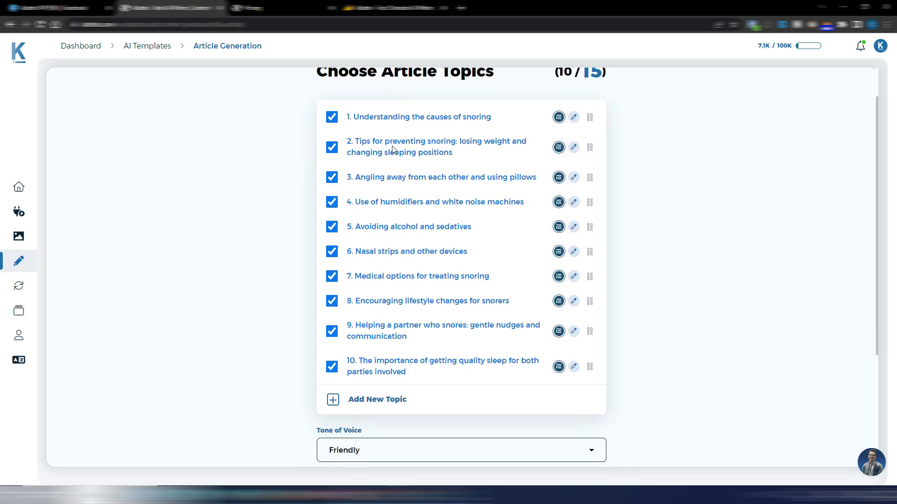
click(371, 353)
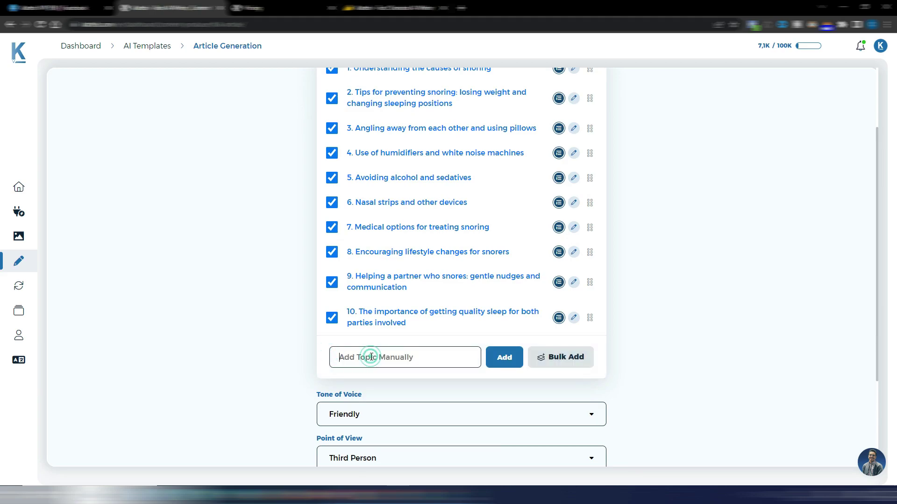
text(Con)
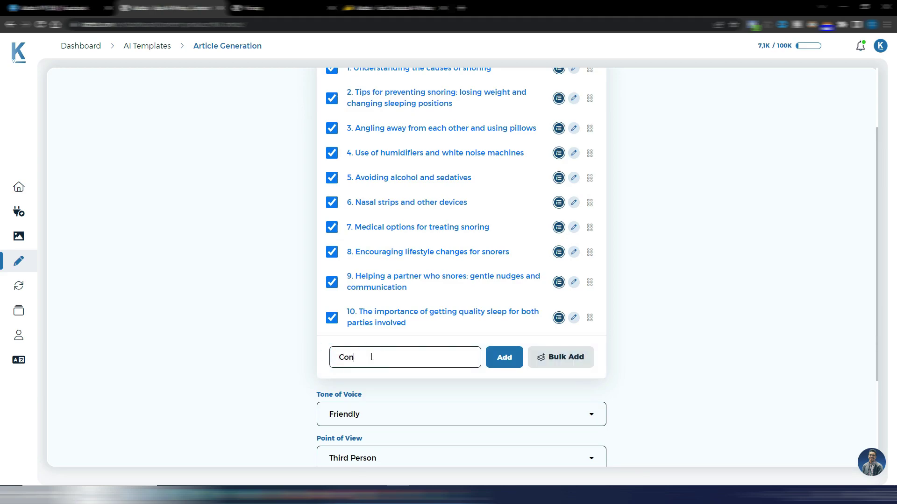
text(clusion)
click(504, 358)
scroll(658, 301, up, 2)
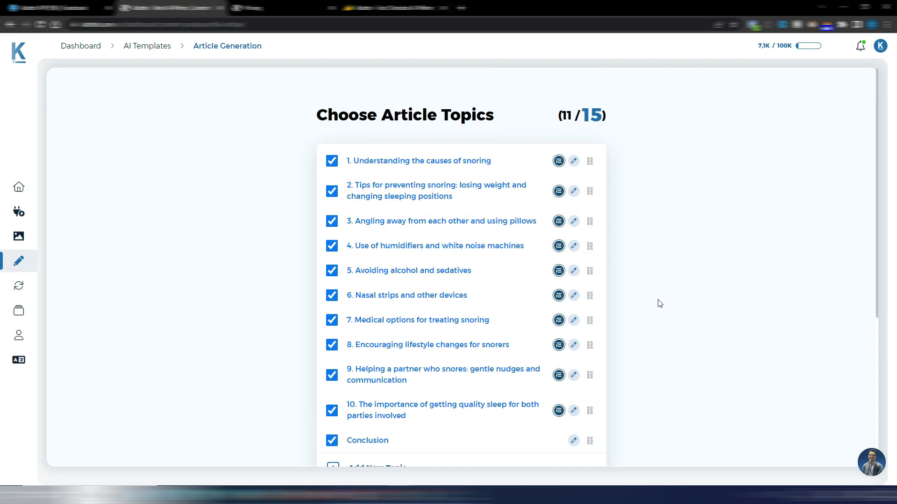
scroll(660, 304, down, 1)
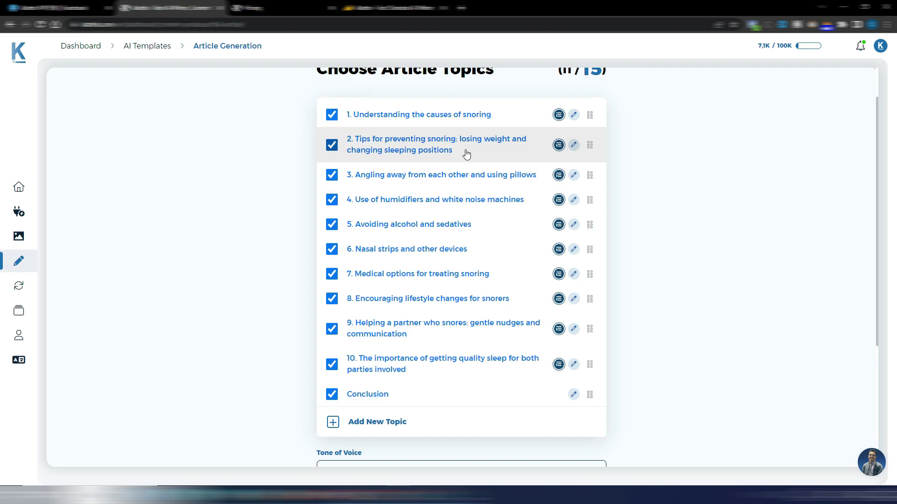
Generate subtopics for topic 2 and check the losing-weight and sleeping-position ones.
click(558, 145)
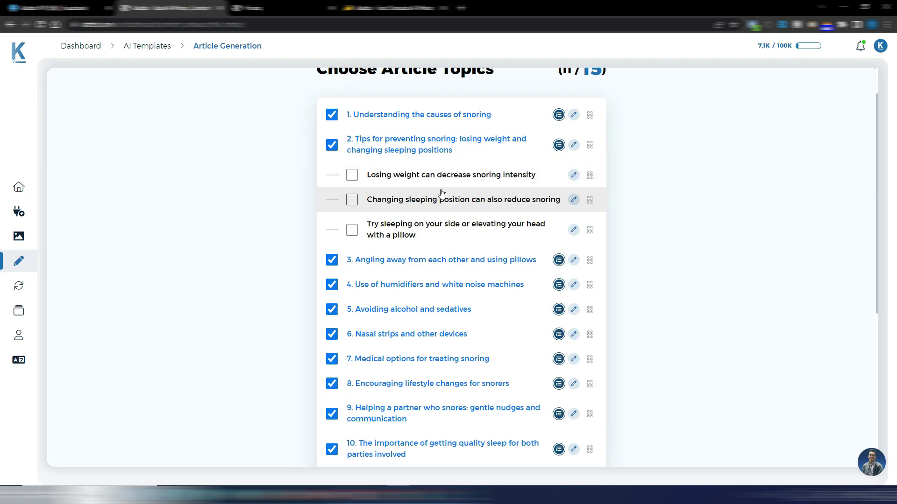
click(352, 175)
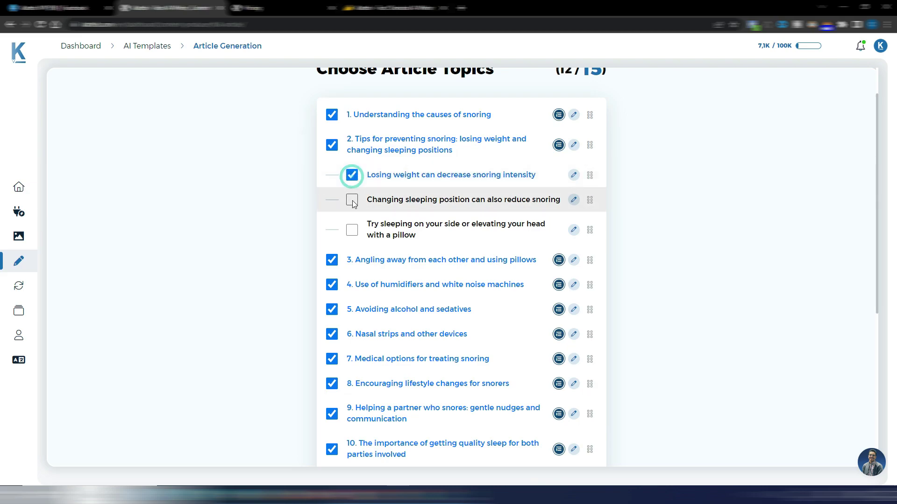
click(352, 200)
scroll(646, 162, up, 1)
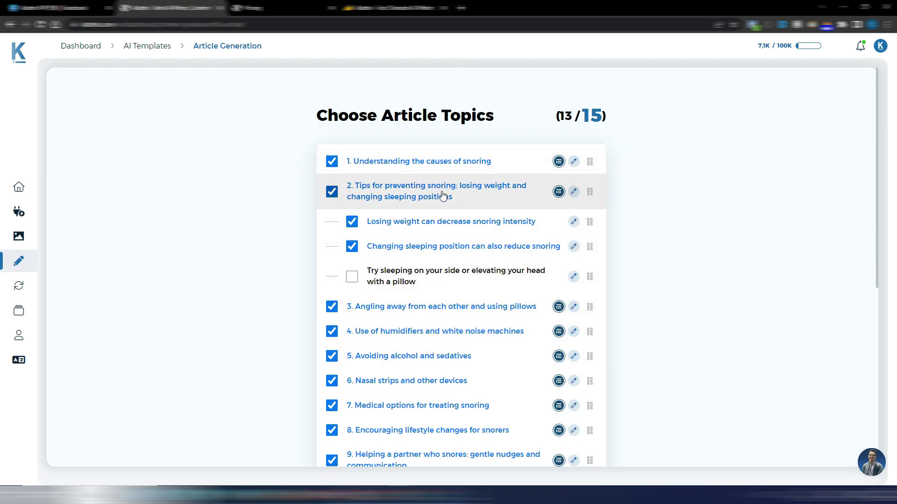
scroll(456, 279, down, 1)
scroll(456, 277, down, 6)
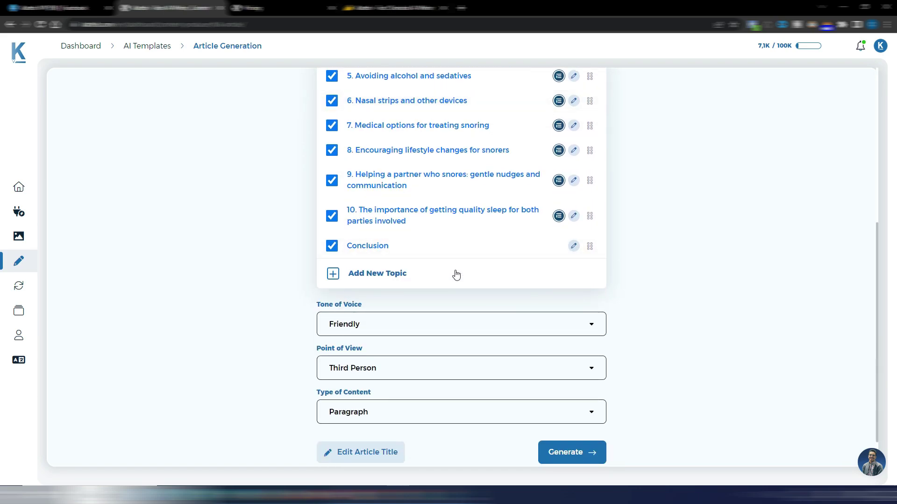
scroll(445, 220, up, 4)
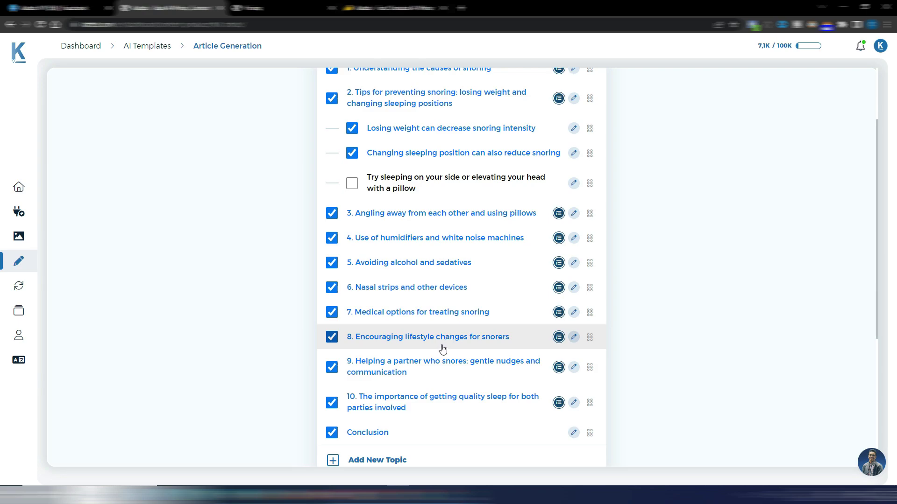
scroll(452, 314, down, 2)
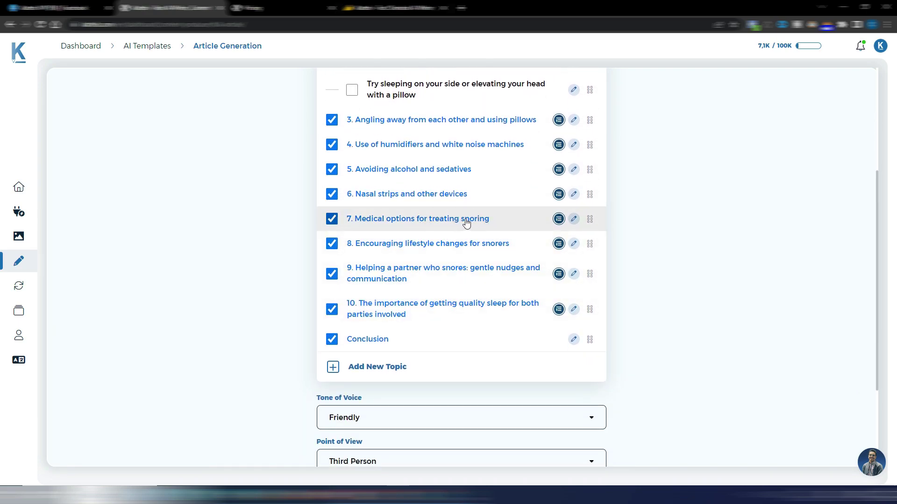
scroll(453, 256, down, 3)
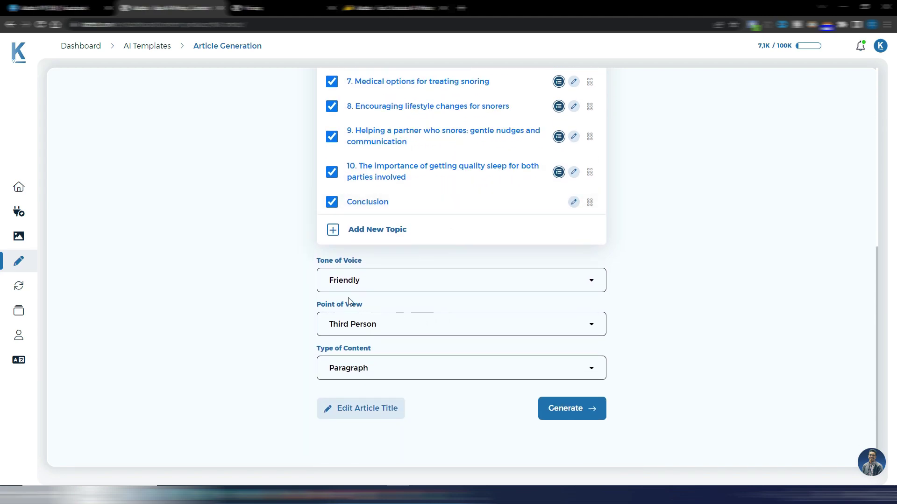
Choose Professional tone, First Person point of view, keep Paragraph content, and generate.
click(395, 284)
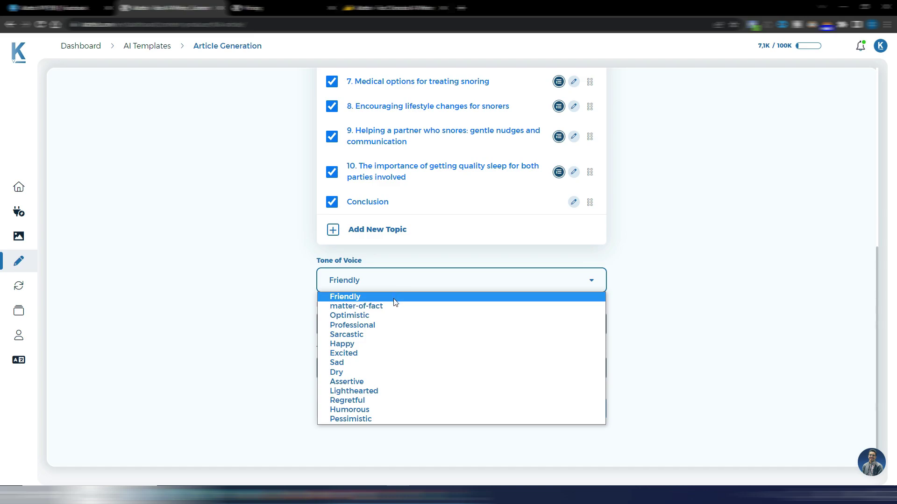
click(383, 325)
click(376, 325)
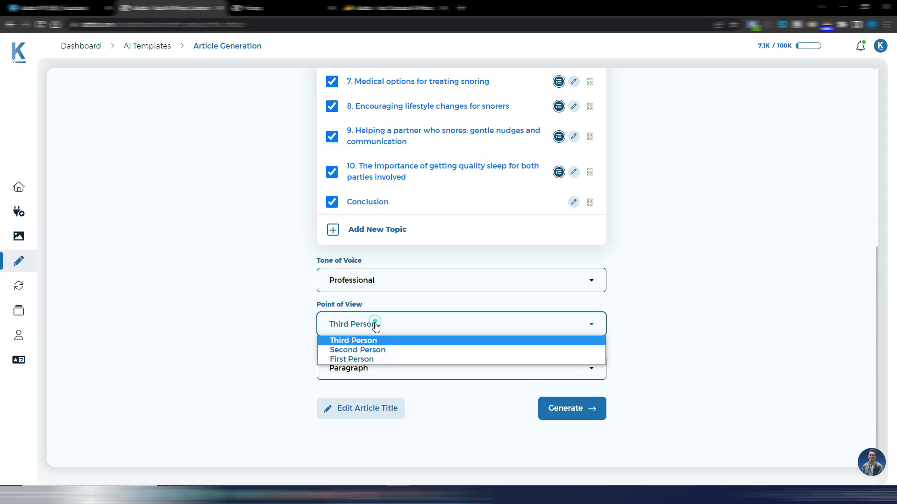
key(Down)
key(Down)
key(Return)
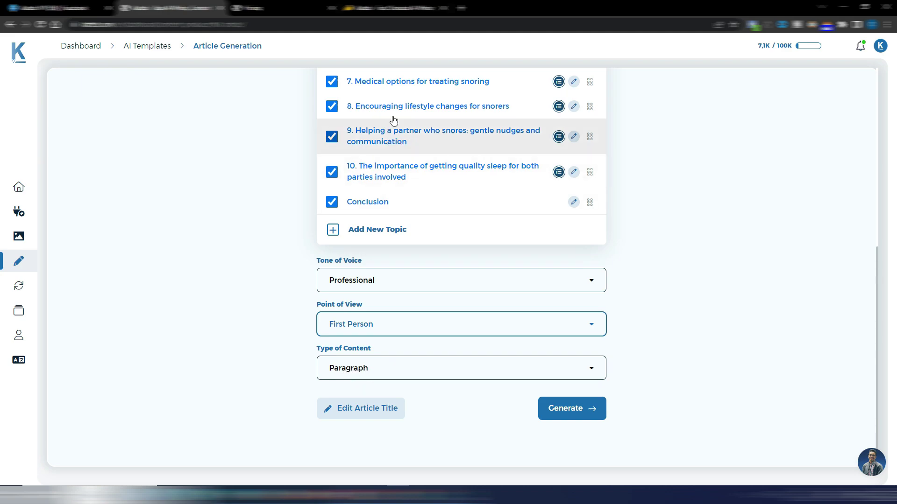
click(399, 370)
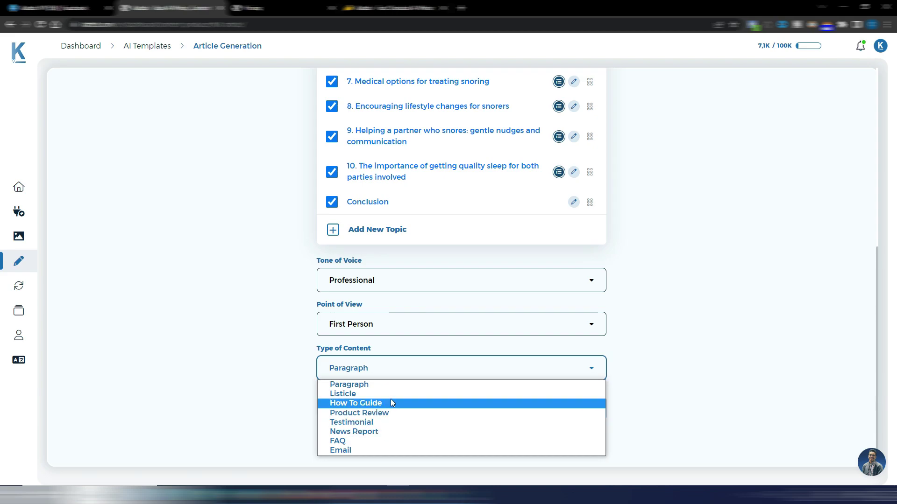
click(265, 358)
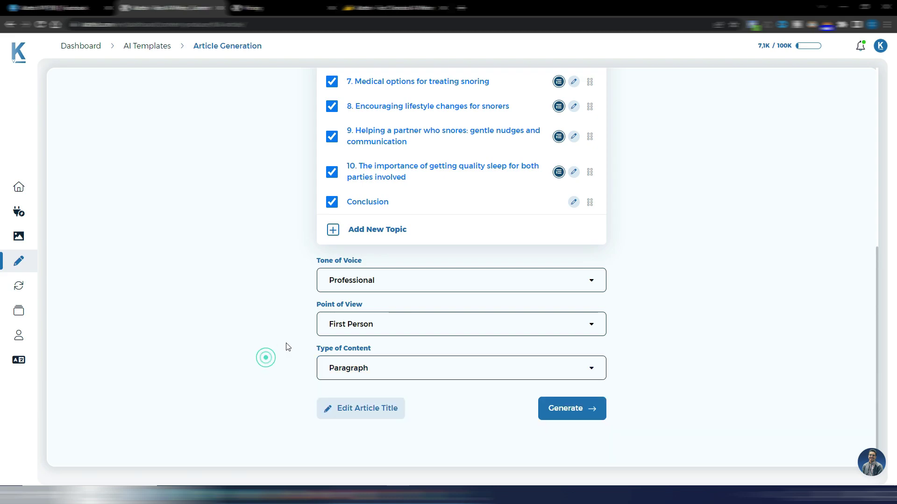
click(560, 411)
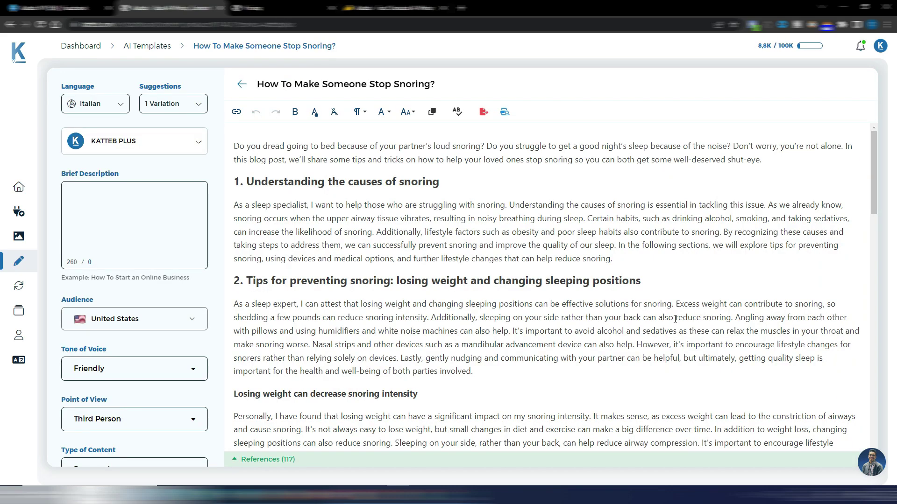
Scroll to section 10 and the Conclusion, then expand the 117-source References list.
scroll(150, 330, down, 3)
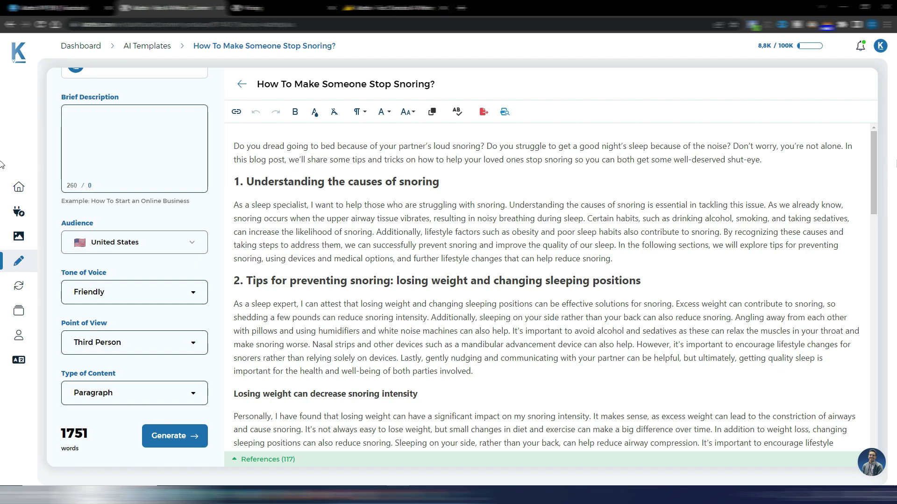
click(875, 137)
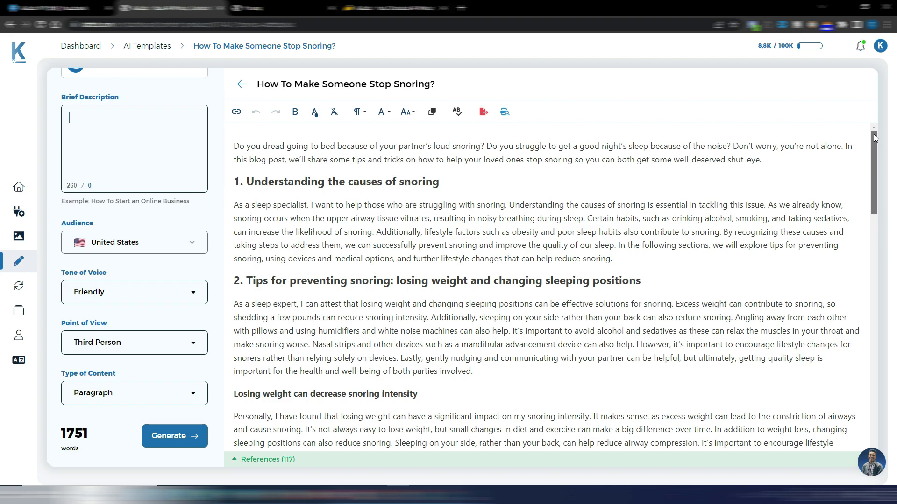
mouse_move(875, 137)
mouse_down()
mouse_move(874, 172)
mouse_move(873, 137)
mouse_up()
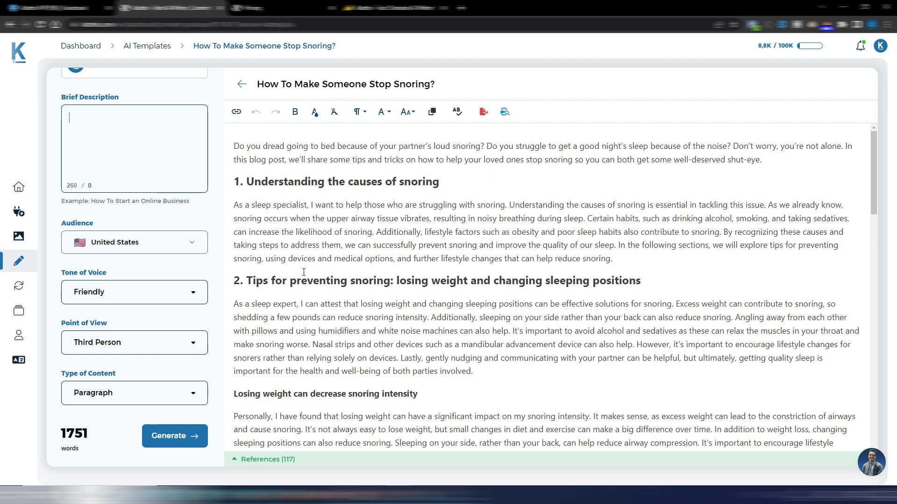
scroll(474, 280, down, 2)
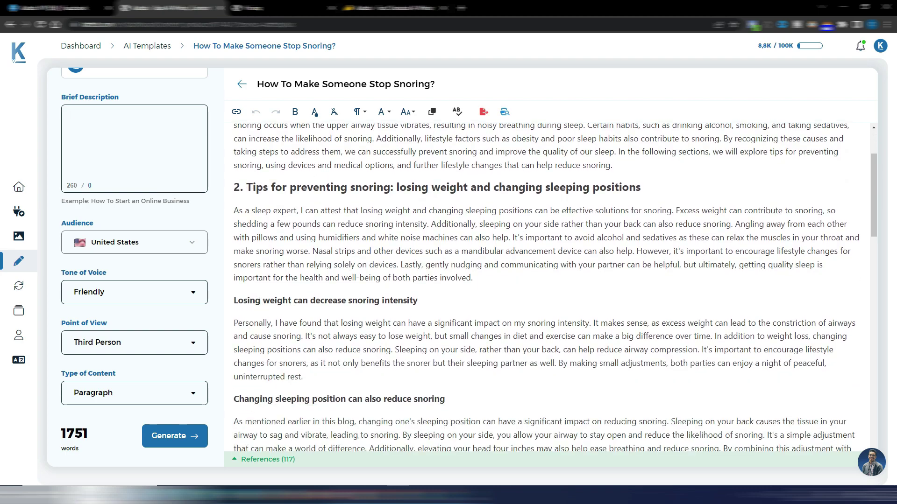
scroll(486, 293, down, 2)
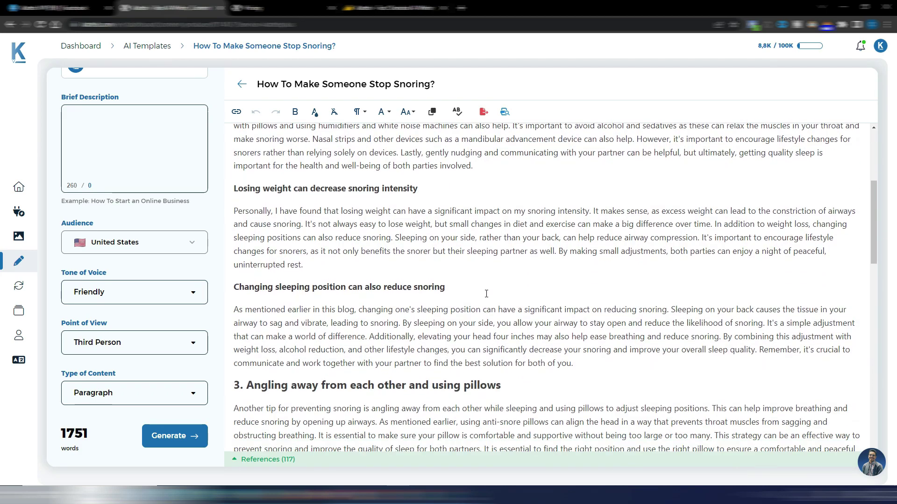
scroll(487, 293, down, 3)
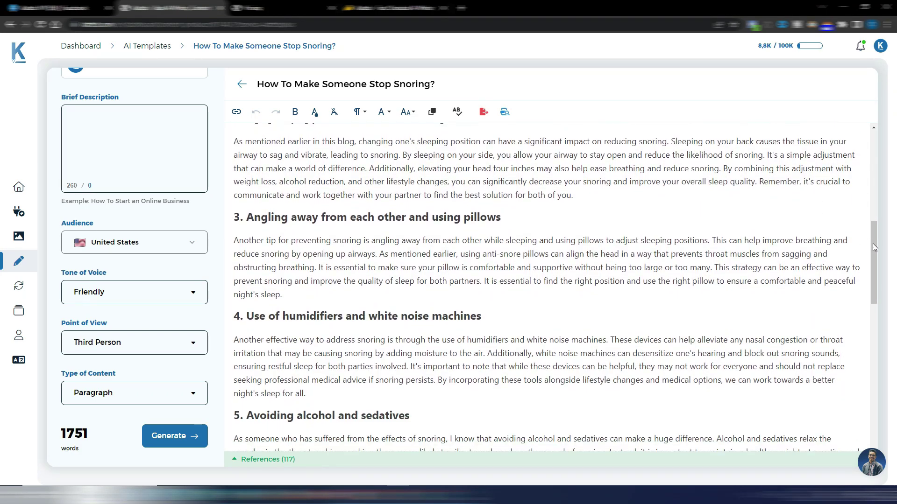
drag(873, 246, 886, 402)
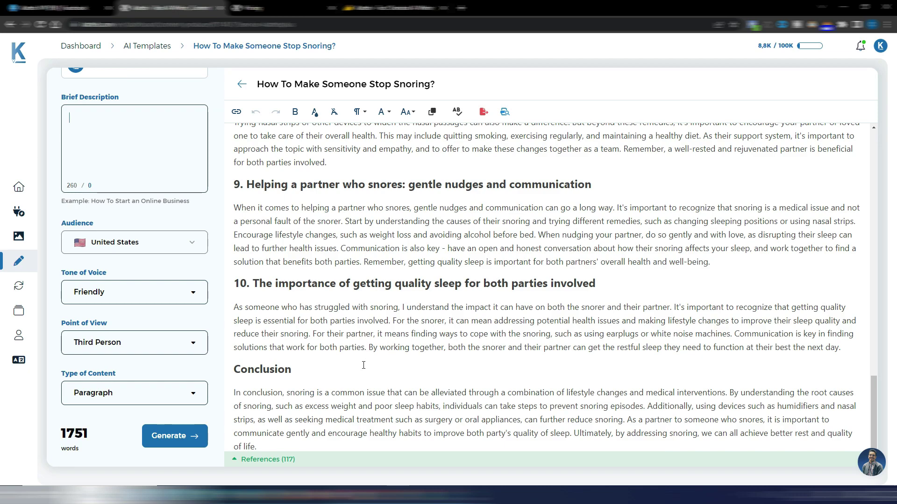
click(241, 463)
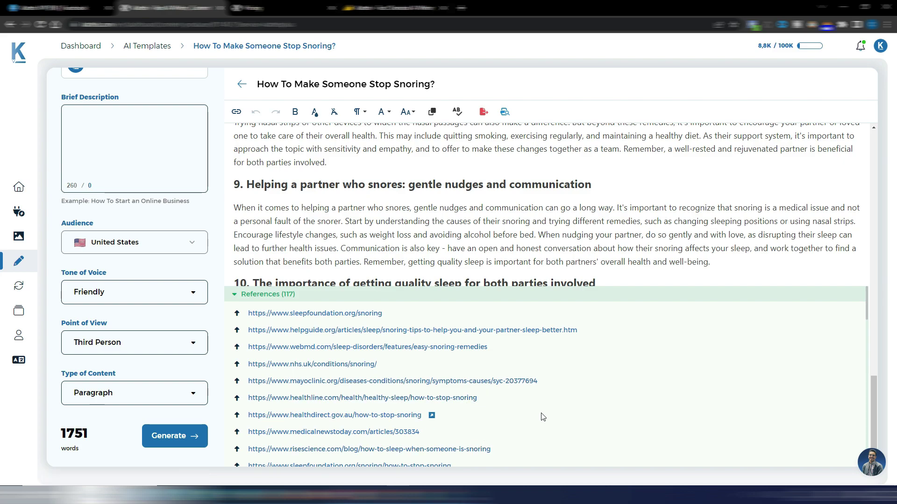
click(235, 294)
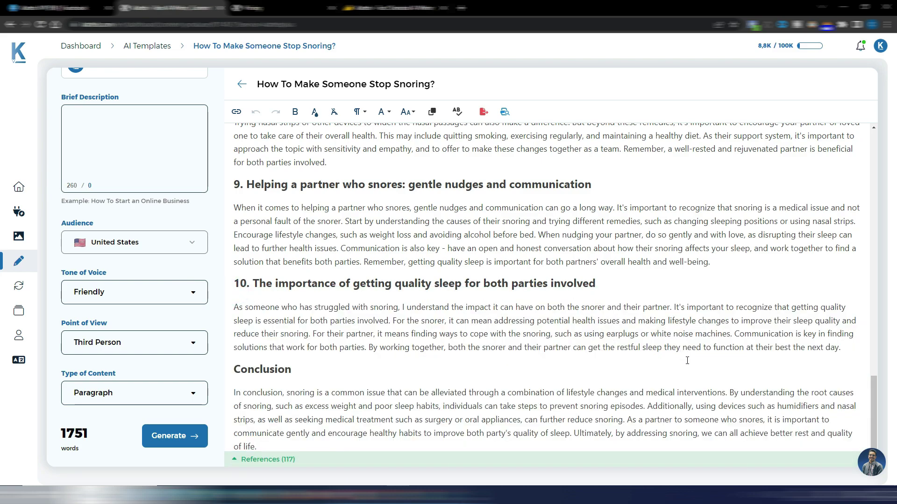
Scroll back up to the article's introduction and causes section.
scroll(526, 243, up, 20)
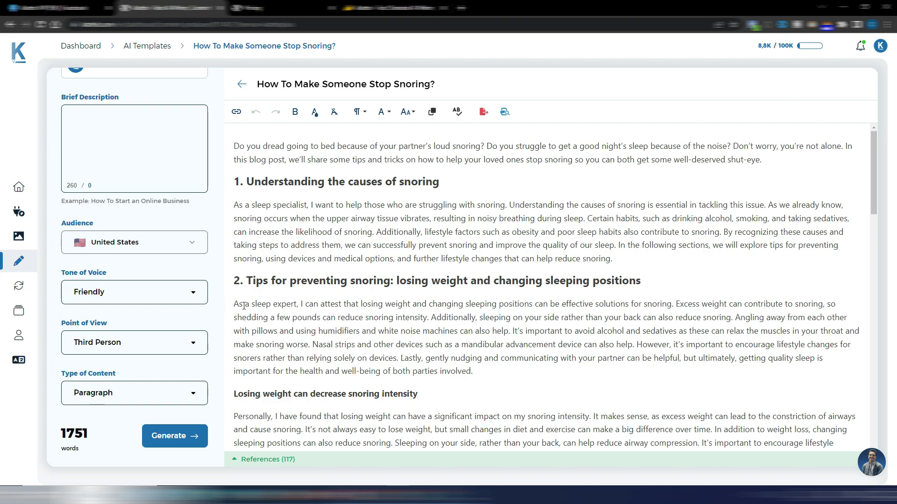
scroll(311, 304, down, 3)
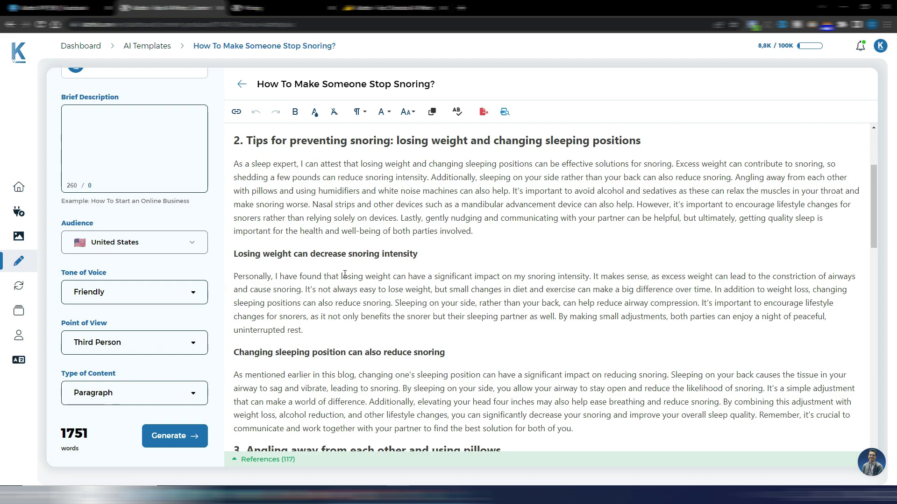
drag(341, 276, 233, 277)
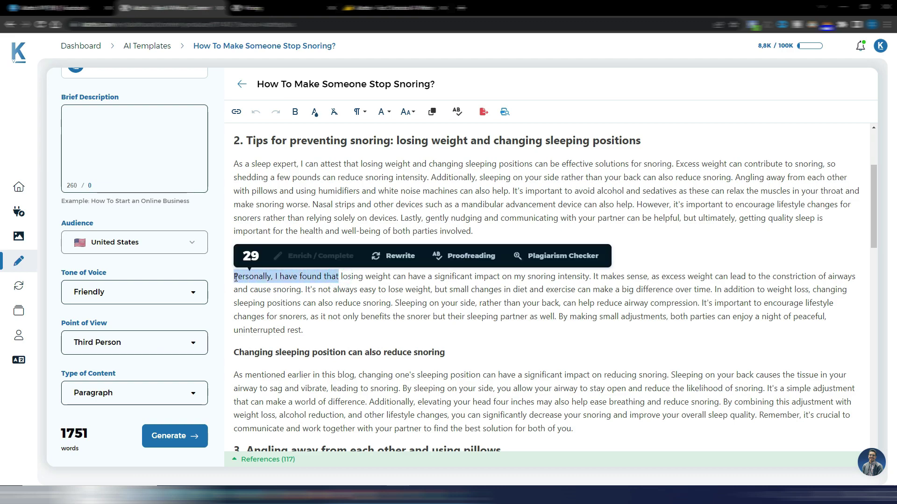
click(418, 301)
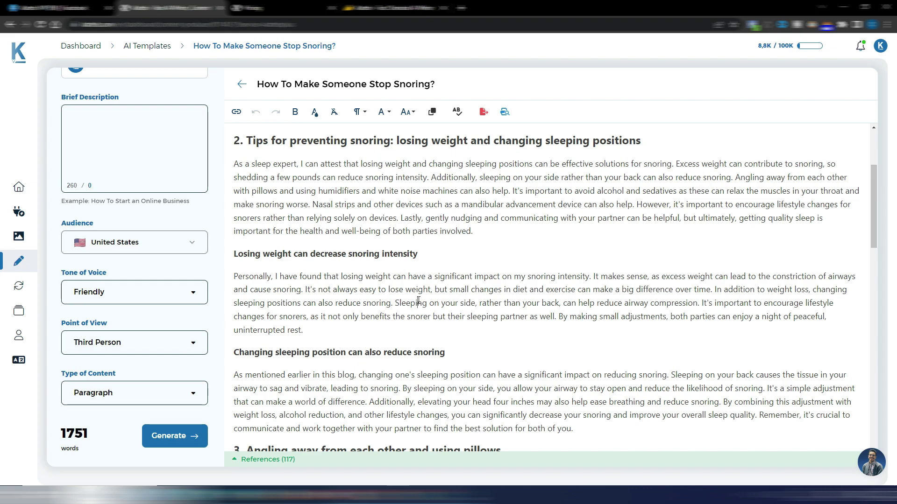
scroll(418, 302, down, 3)
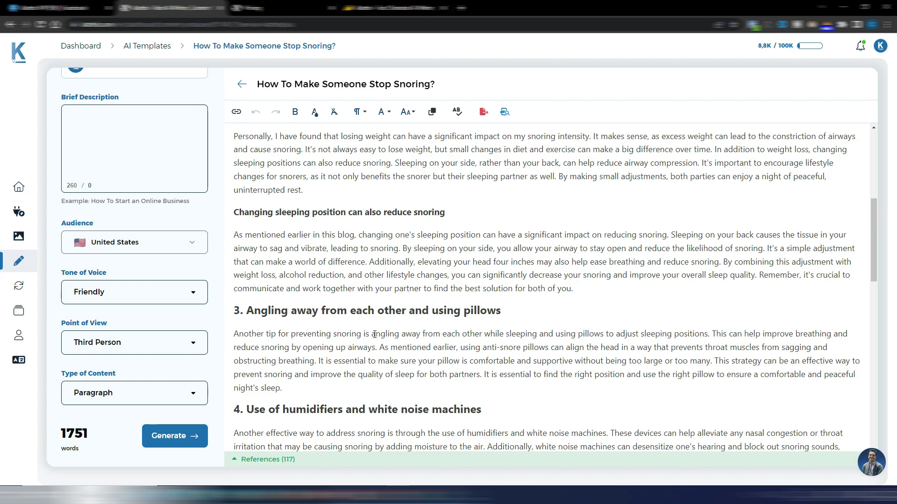
scroll(374, 335, down, 3)
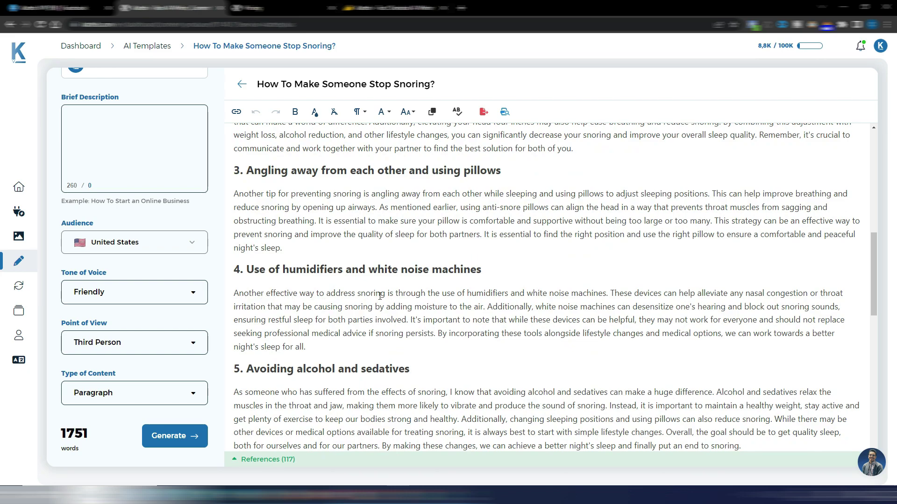
scroll(380, 295, down, 3)
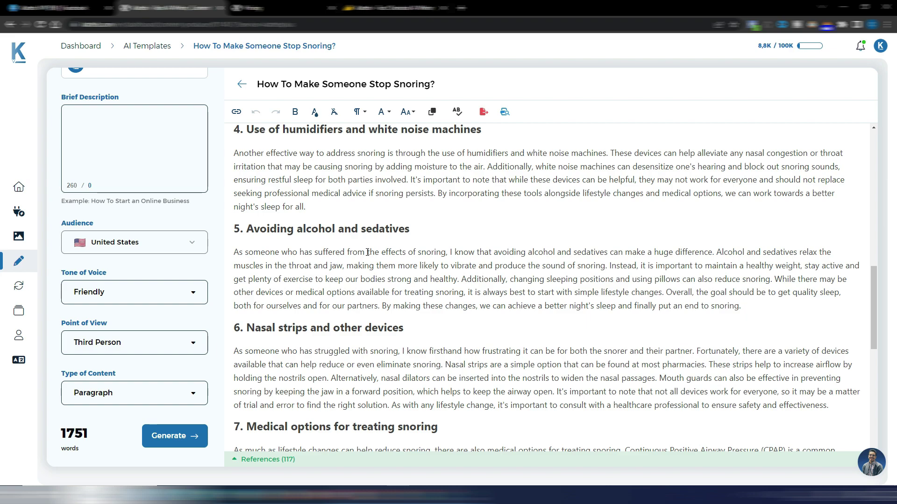
scroll(368, 252, down, 5)
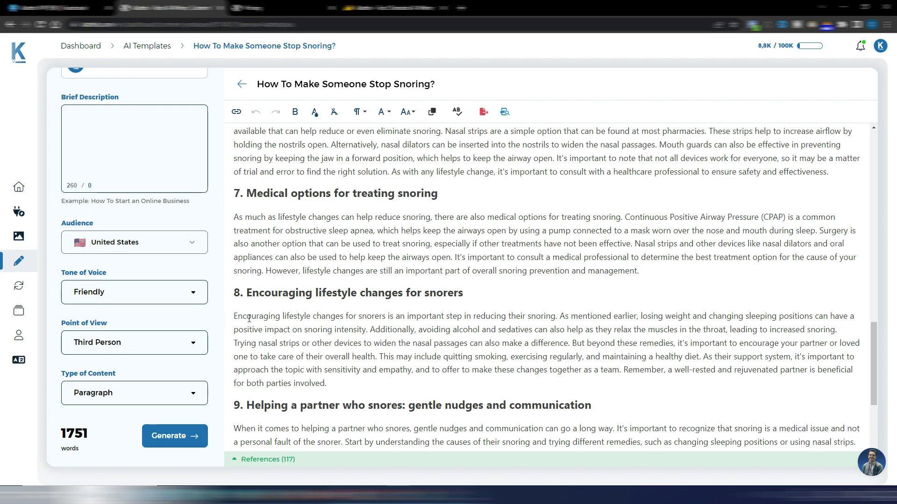
scroll(354, 317, down, 4)
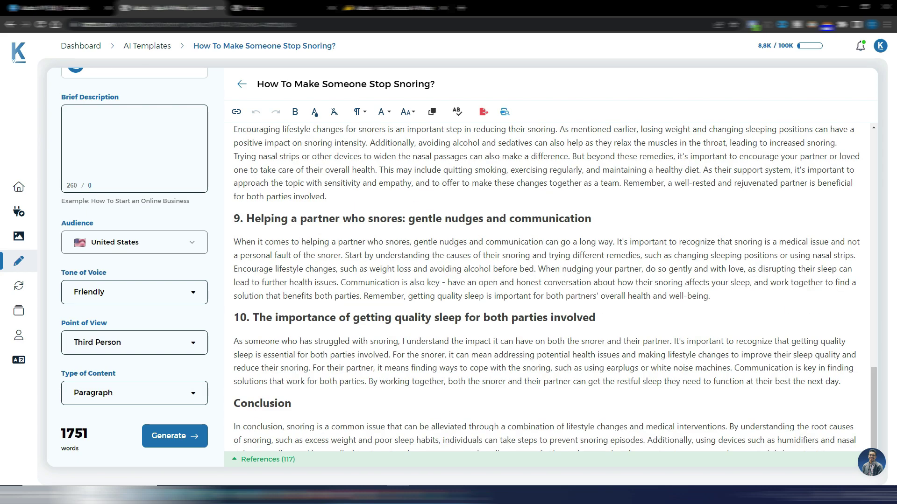
scroll(411, 242, down, 1)
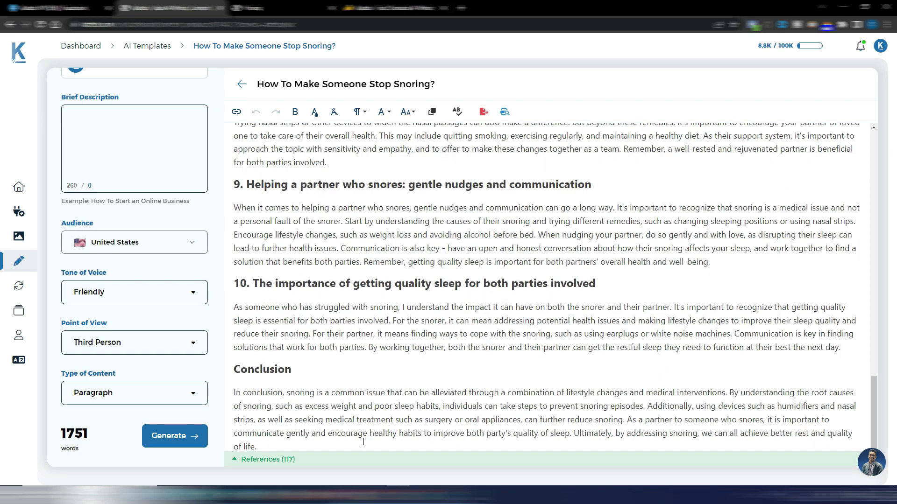
scroll(410, 421, up, 15)
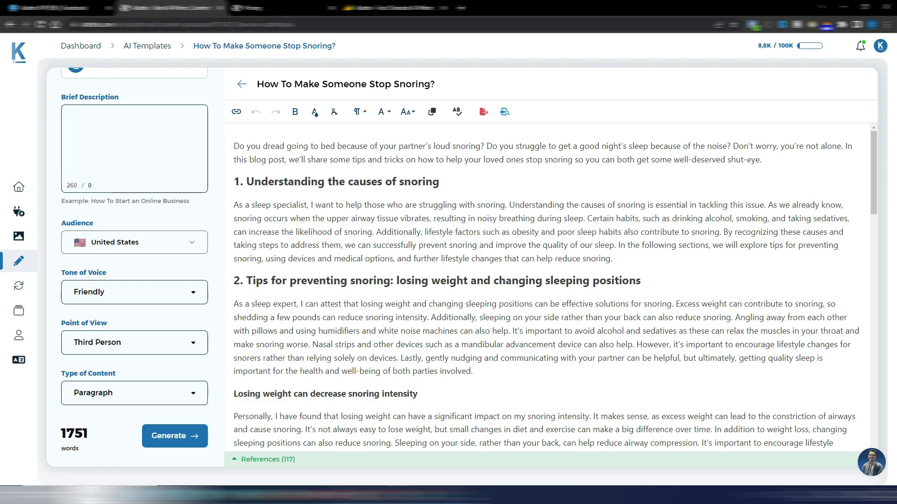
Compare Katteb's Beginners, Experts and Professionals plans, then return to the $39 AppSumo lifetime deal.
click(248, 8)
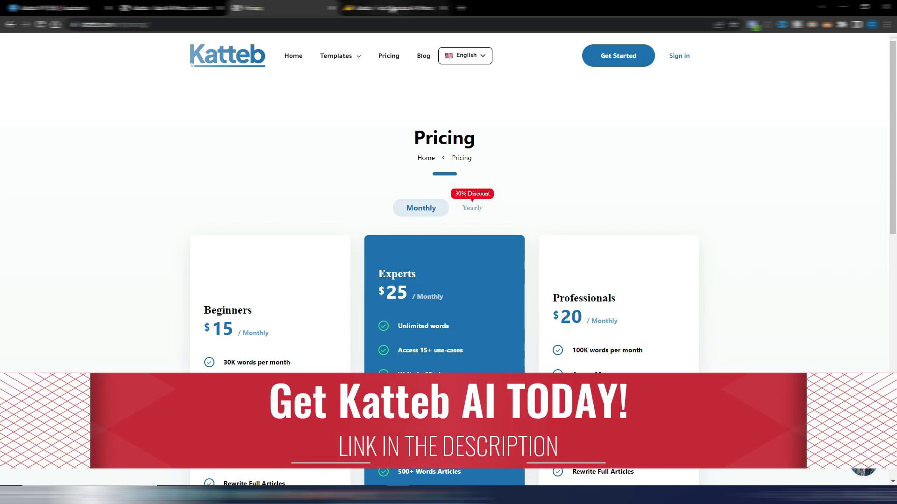
click(394, 8)
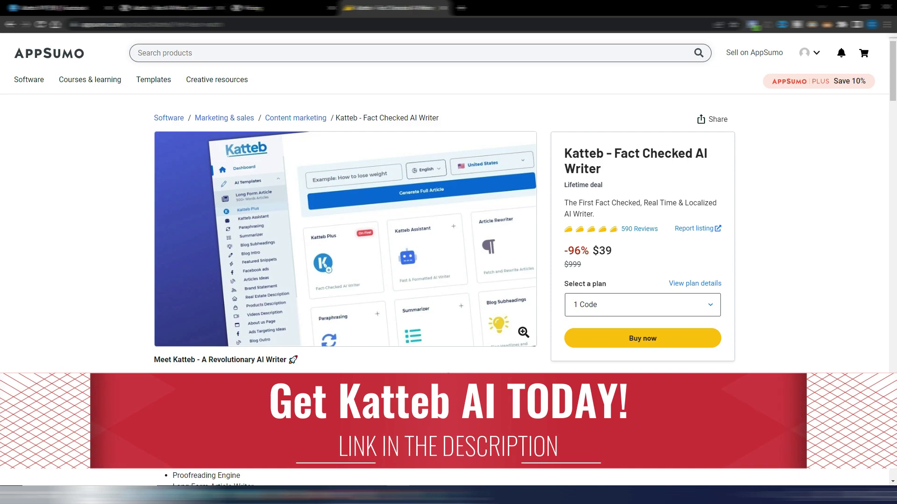
Stack 10 codes on the AppSumo Katteb deal, then settle on 6 codes ($234, 90,000 words monthly).
scroll(448, 233, down, 20)
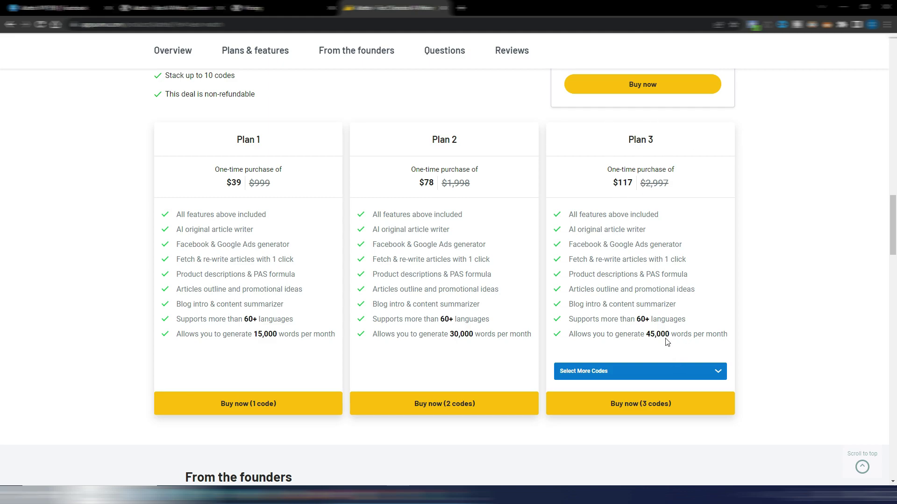
click(627, 372)
click(580, 353)
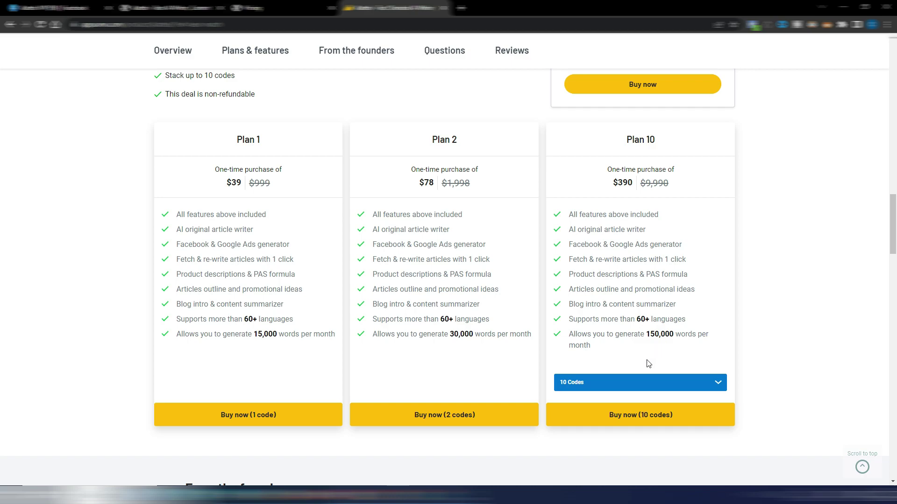
click(624, 385)
click(687, 346)
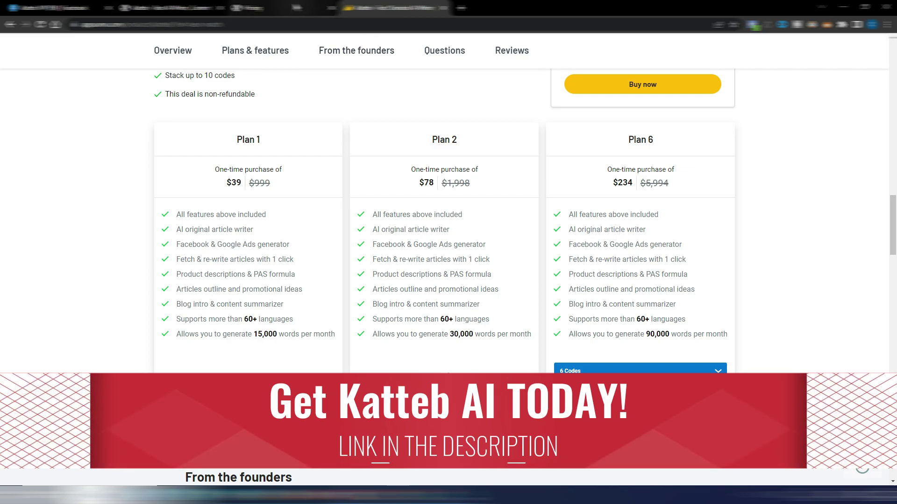
click(262, 8)
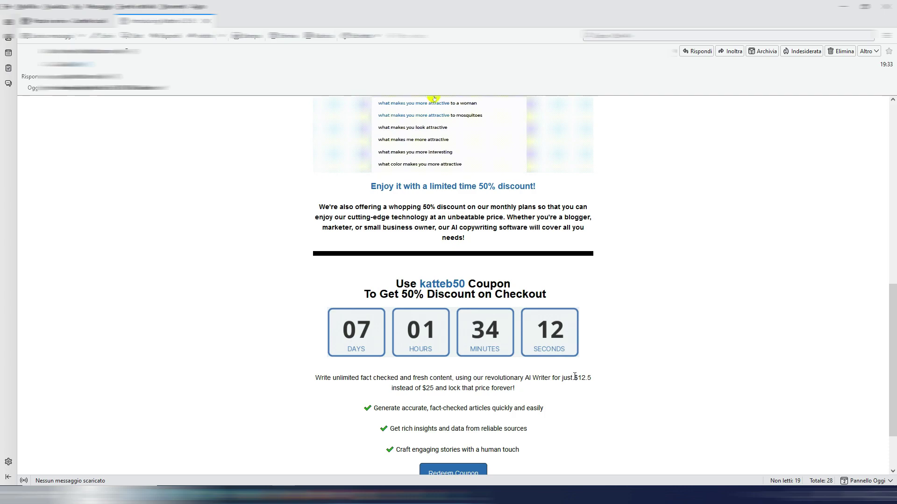
Highlight the $12.5 coupon price in Katteb's 50%-off email, then read further down the body.
drag(575, 376, 594, 379)
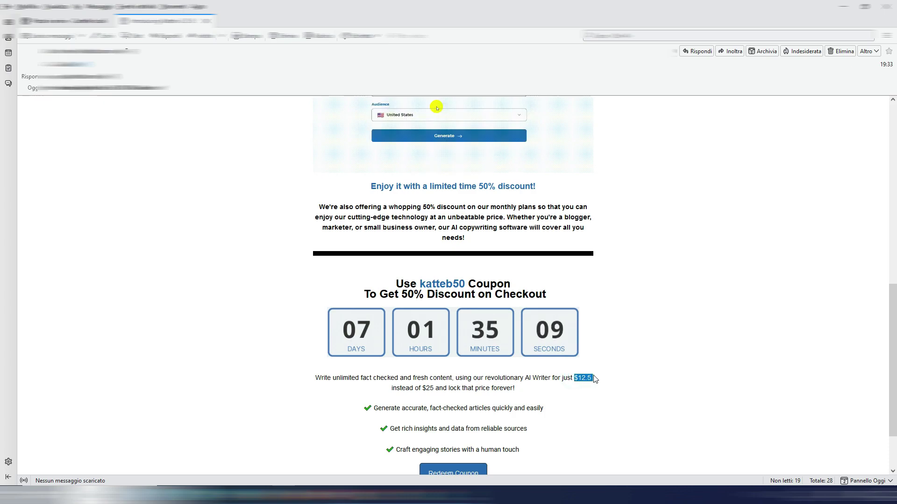
click(423, 388)
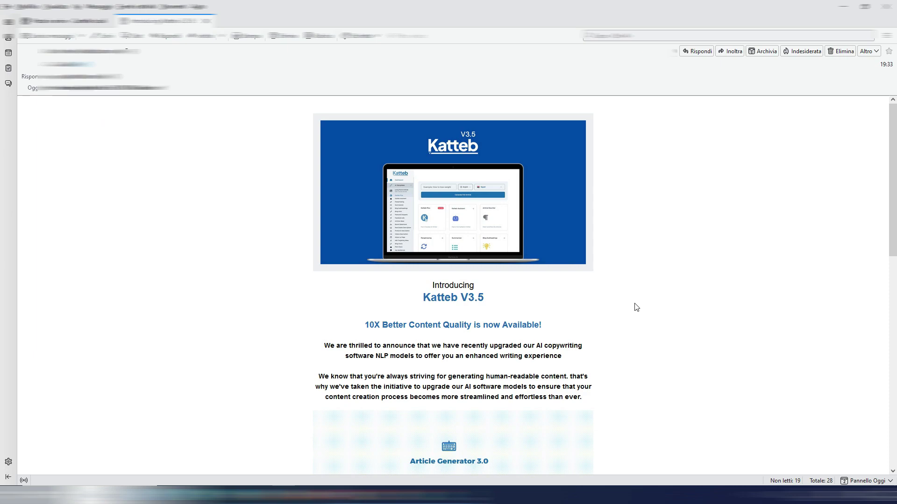
scroll(636, 307, down, 10)
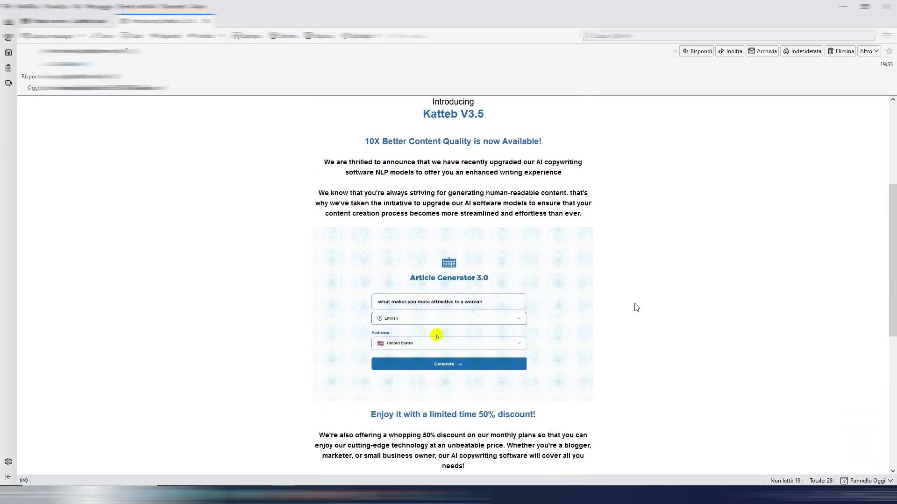